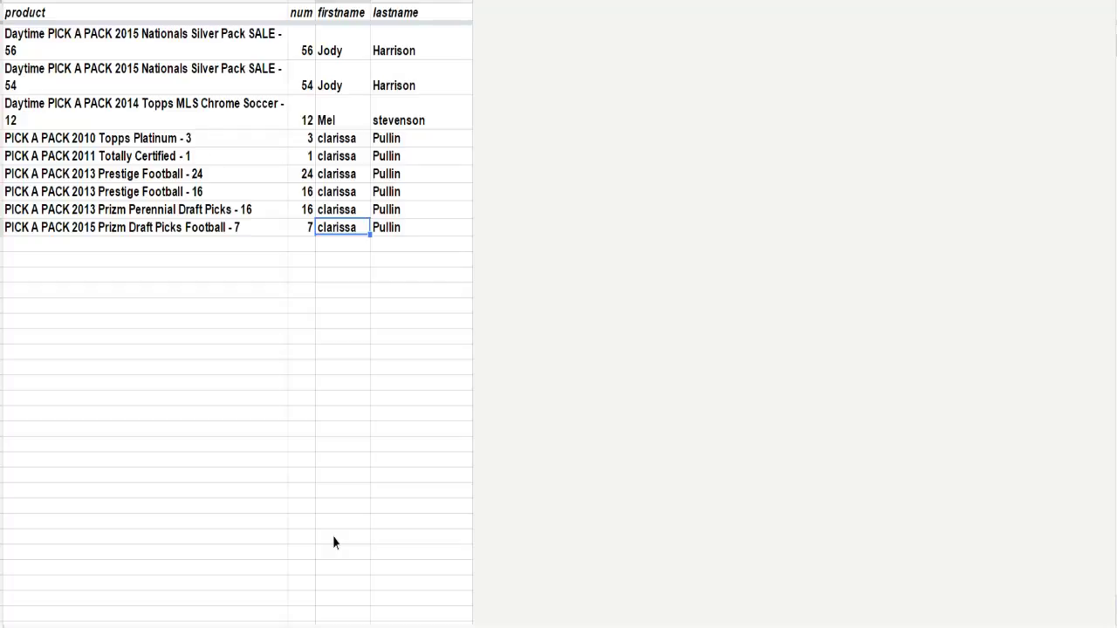
On the NBA team sheet, select and copy the firstname and lastname columns for all 30 teams
{"action": "left_click", "coordinate": [182, 447]}
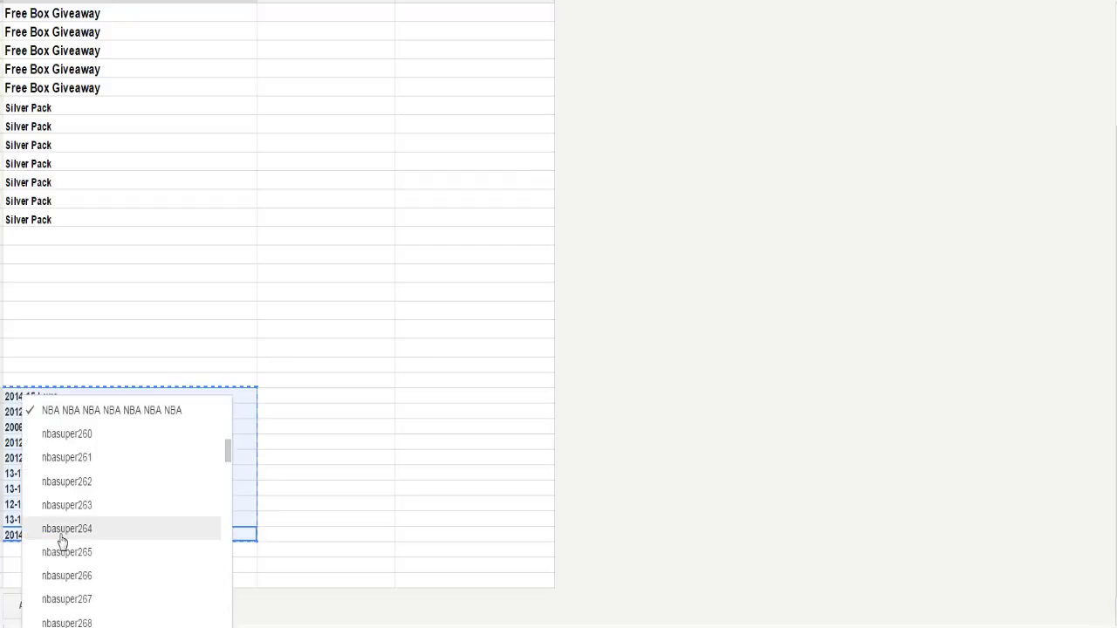
{"action": "scroll", "coordinate": [65, 536], "scroll_direction": "down", "scroll_amount": 4}
{"action": "left_click", "coordinate": [69, 521]}
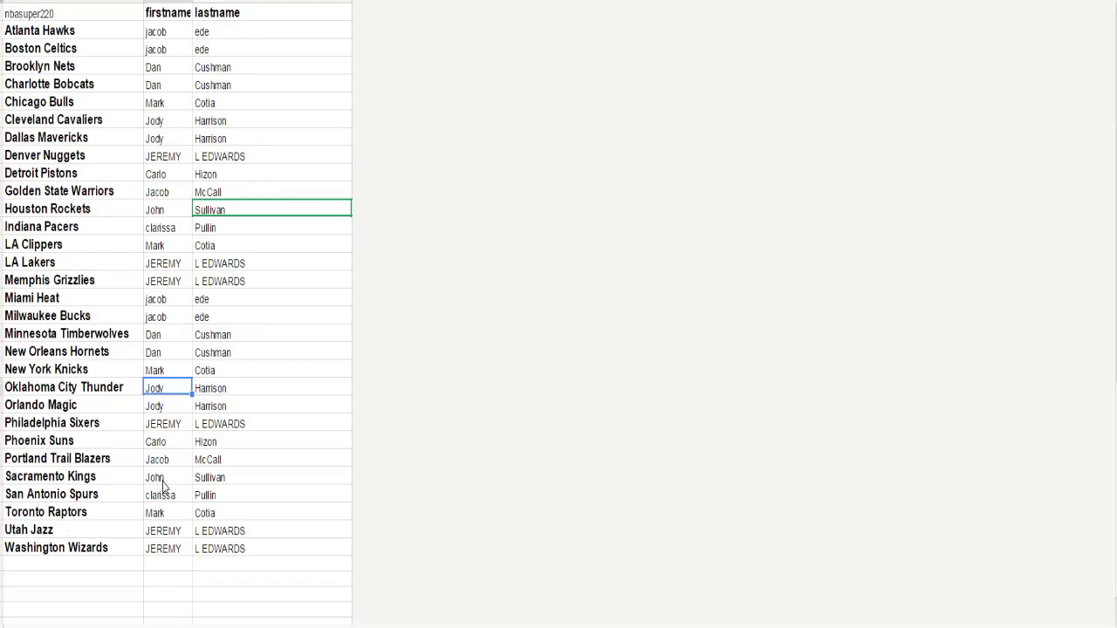
{"action": "left_click_drag", "start_coordinate": [244, 548], "coordinate": [153, 334]}
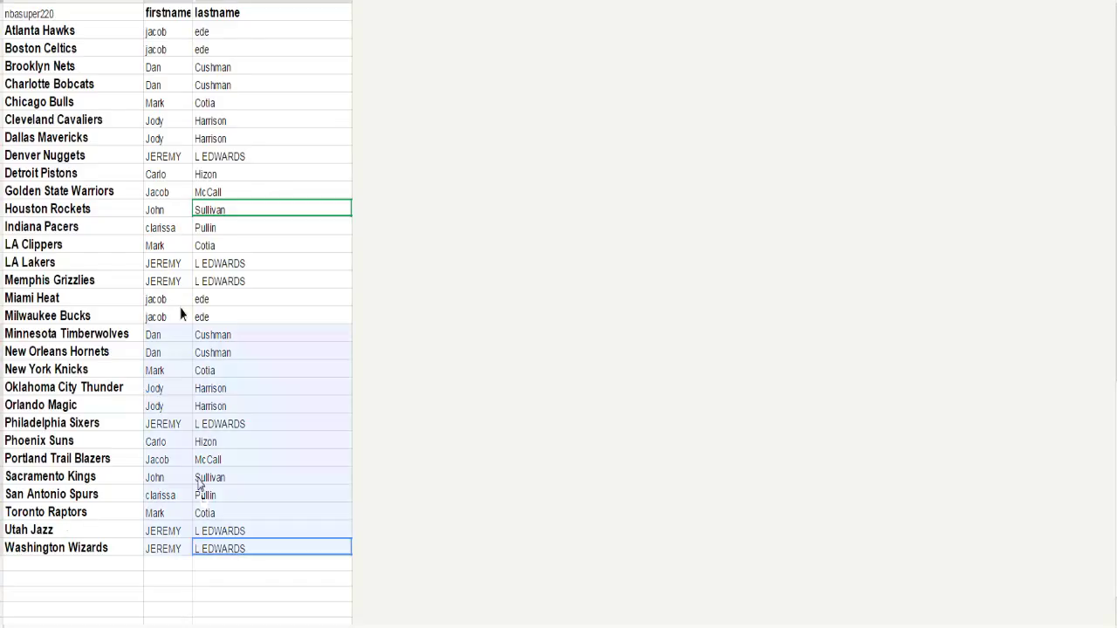
{"action": "left_click_drag", "start_coordinate": [262, 264], "coordinate": [166, 35]}
{"action": "right_click", "coordinate": [166, 33]}
{"action": "left_click", "coordinate": [201, 71]}
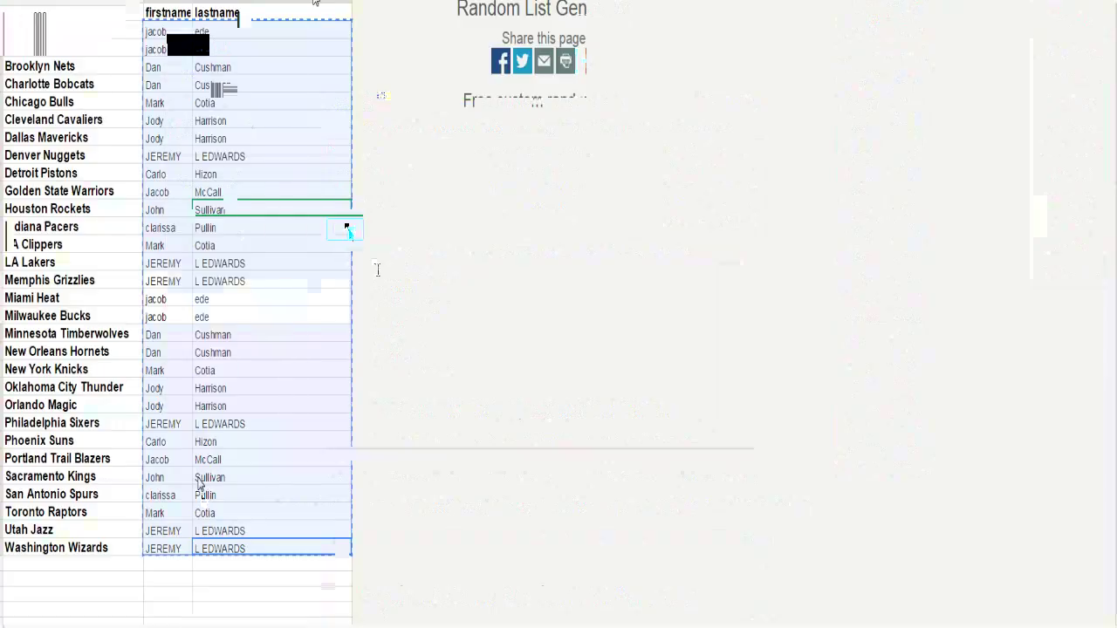
Paste the names into Random List Generator, randomize them twice, and select the shuffled output
{"action": "left_click", "coordinate": [465, 363]}
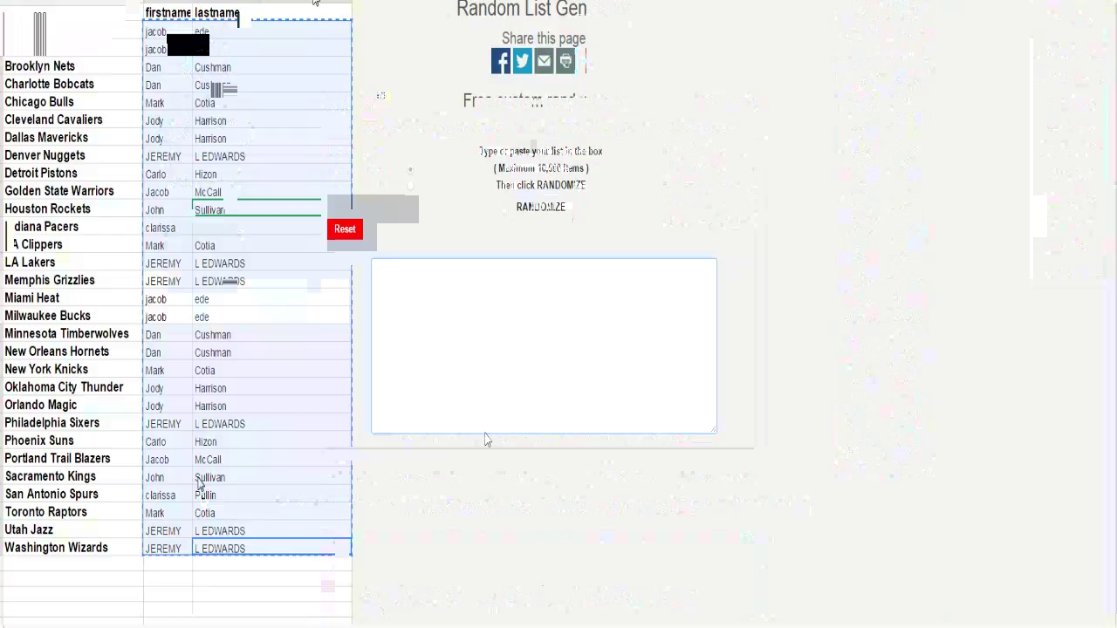
{"action": "key", "text": "ctrl+v"}
{"action": "left_click", "coordinate": [530, 212]}
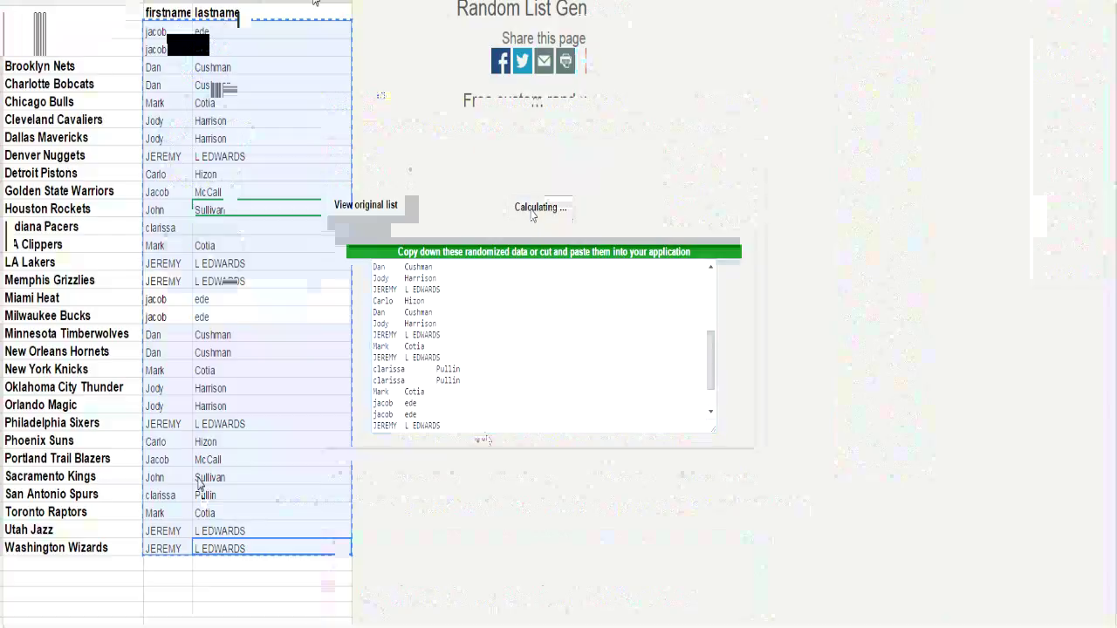
{"action": "left_click", "coordinate": [530, 209]}
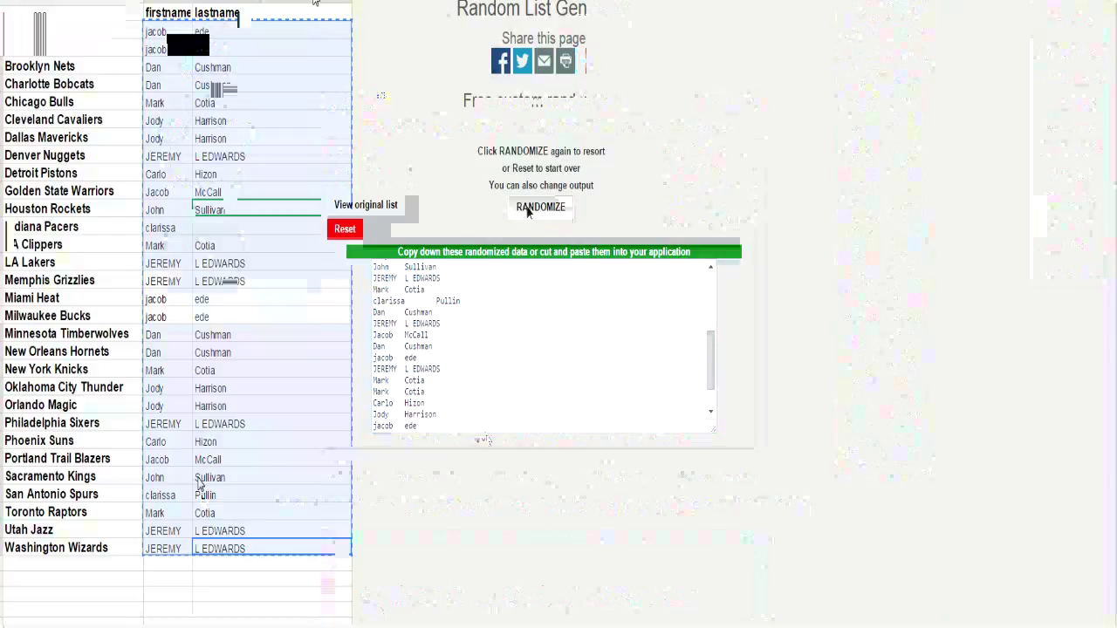
{"action": "left_click", "coordinate": [444, 423]}
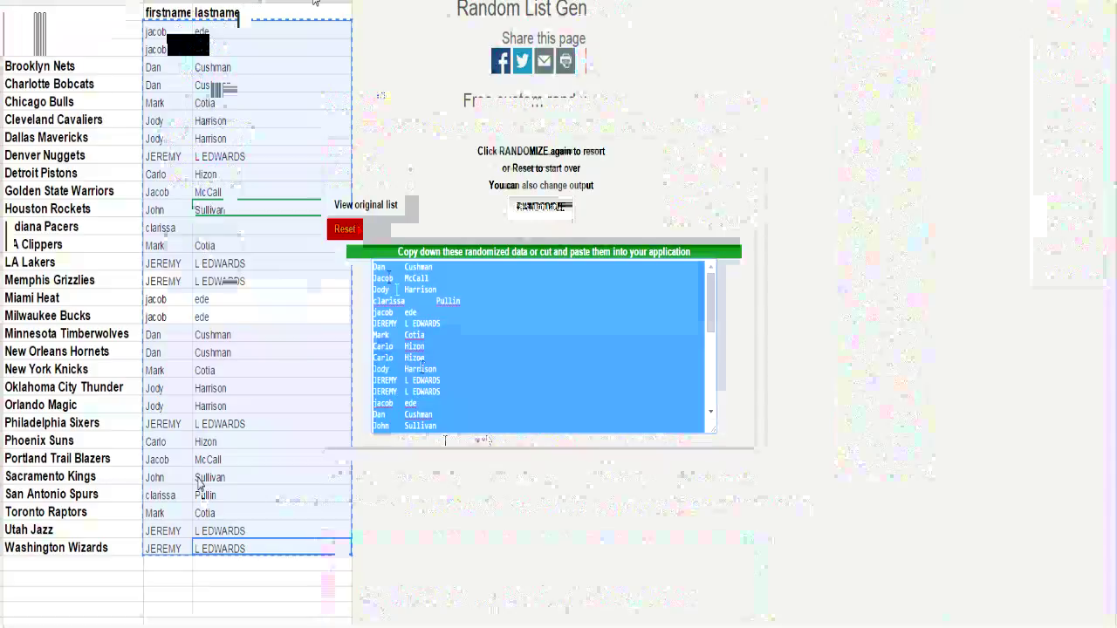
Paste the shuffled names over the old name cells and copy the pasted range
{"action": "right_click", "coordinate": [154, 39]}
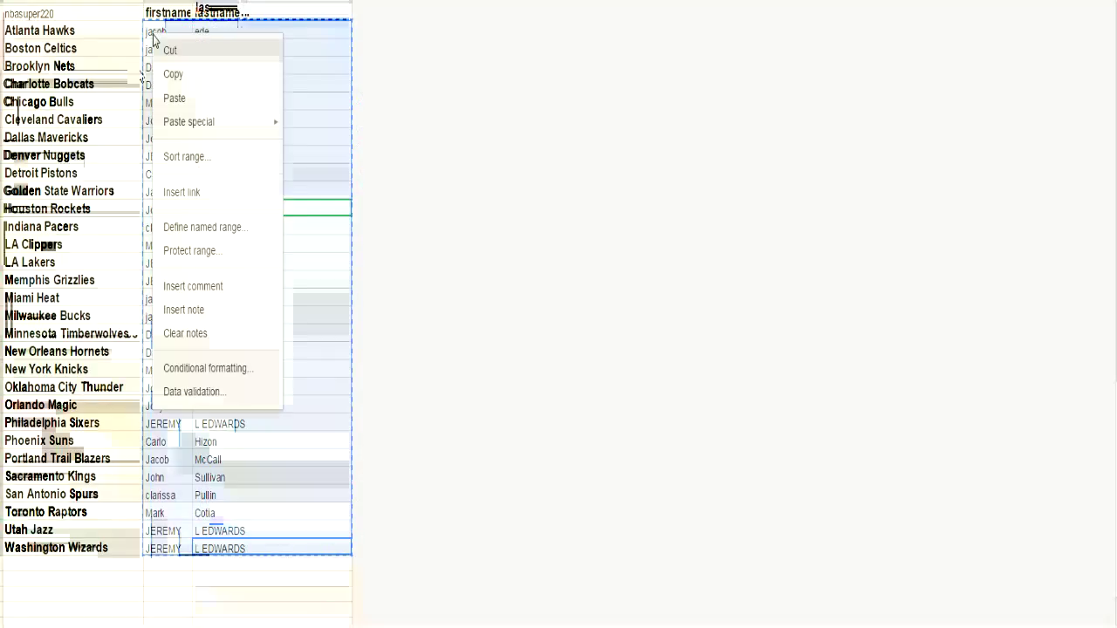
{"action": "left_click", "coordinate": [175, 97]}
{"action": "right_click", "coordinate": [157, 37]}
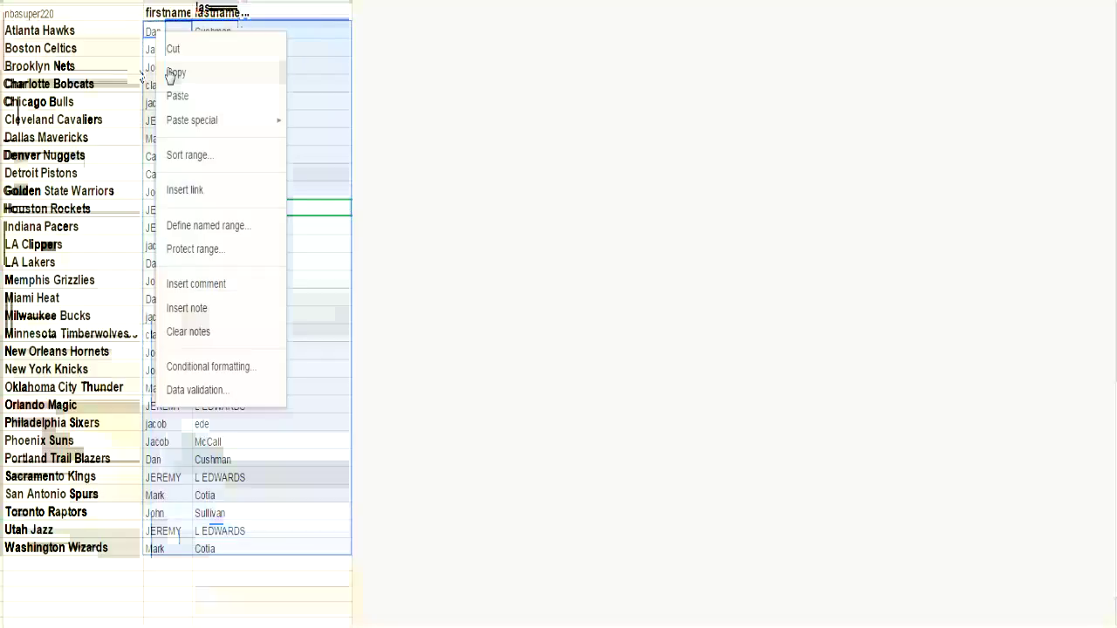
{"action": "left_click", "coordinate": [173, 73]}
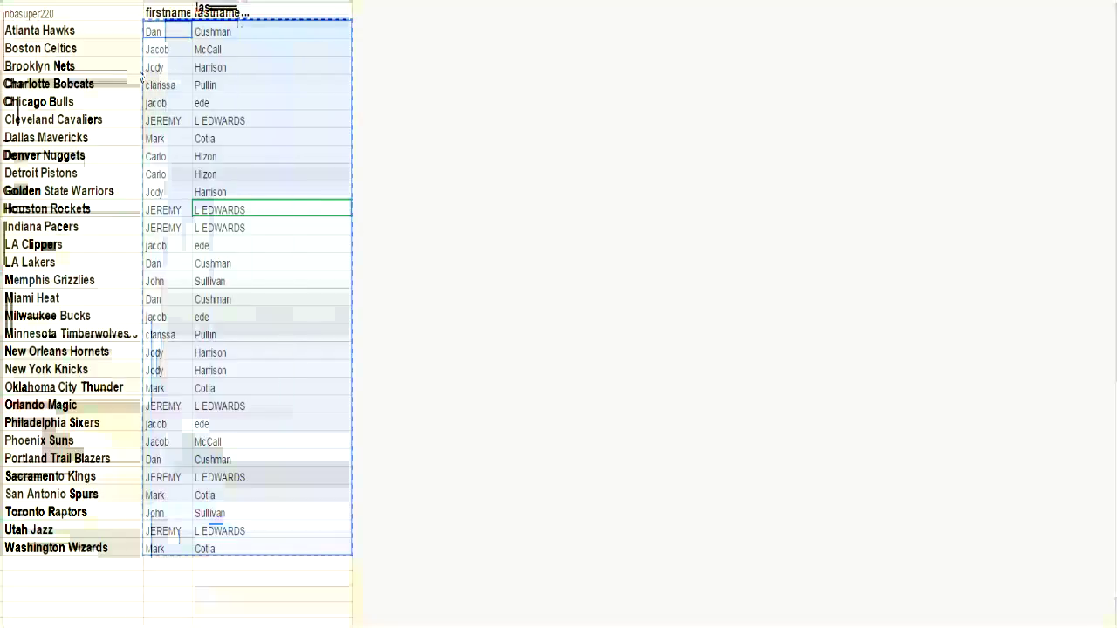
Apply a new font size to the names and narrow the first name column
{"action": "left_click", "coordinate": [271, 3]}
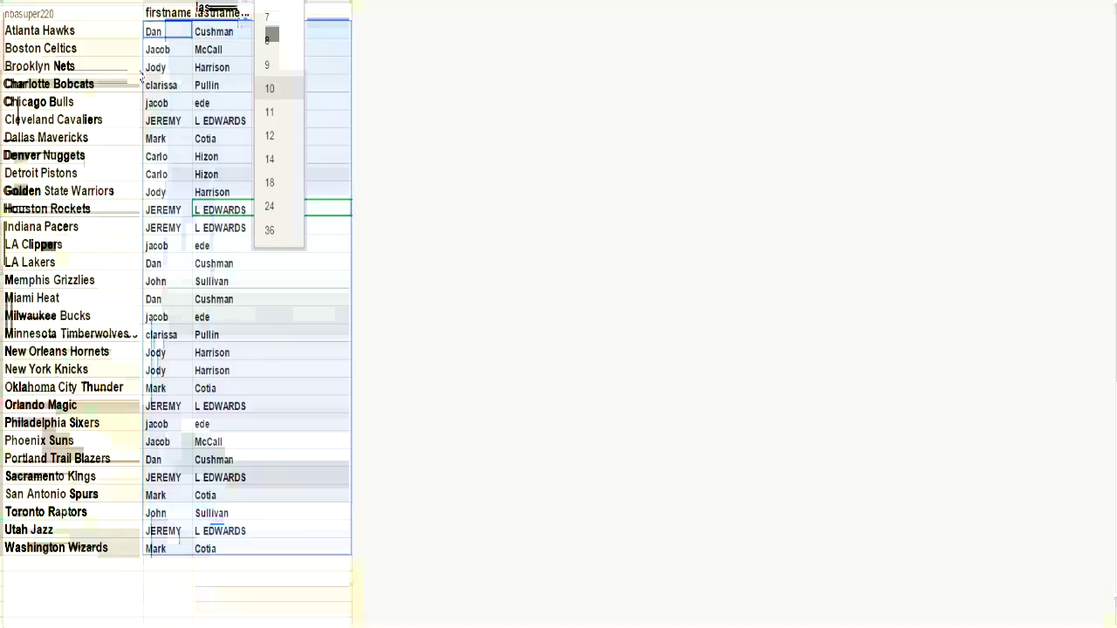
{"action": "left_click", "coordinate": [269, 135]}
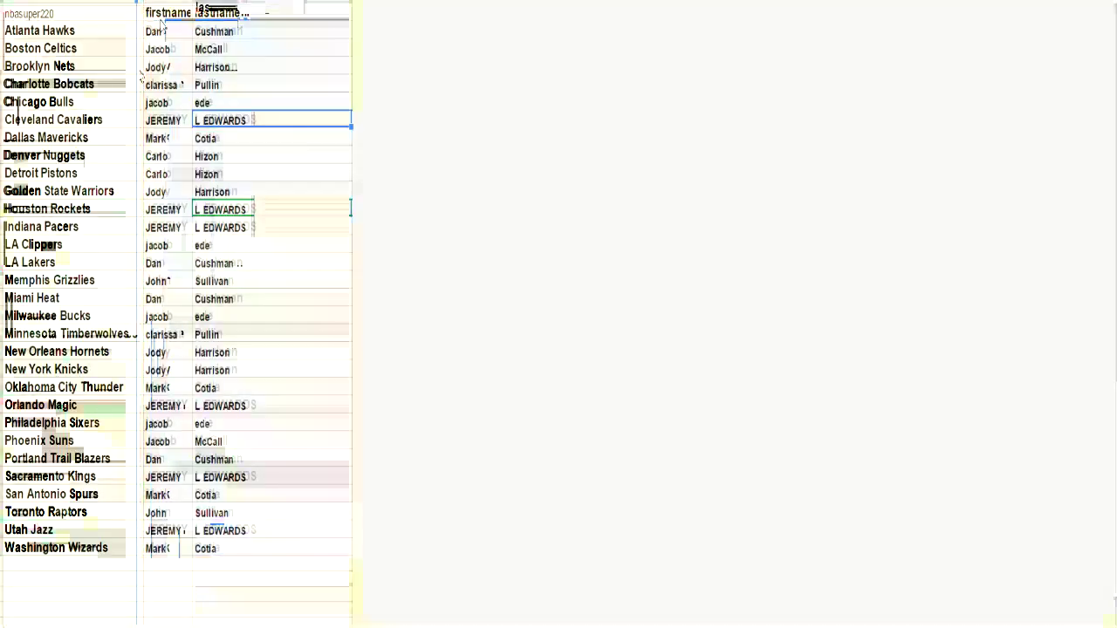
{"action": "left_click_drag", "start_coordinate": [140, 77], "coordinate": [132, 76]}
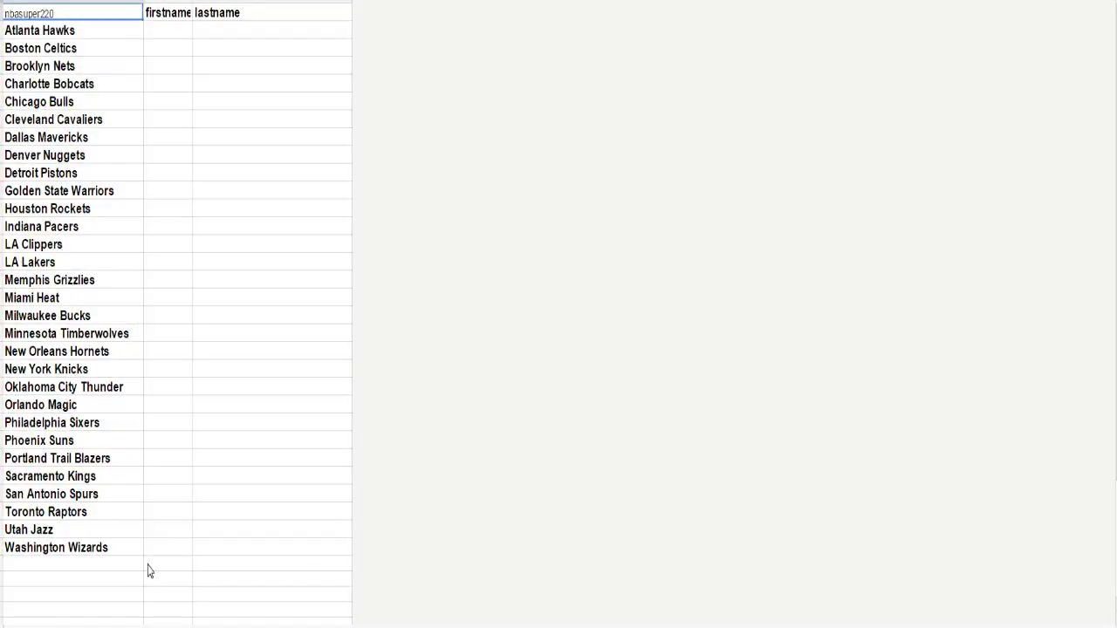
{"action": "left_click", "coordinate": [156, 563]}
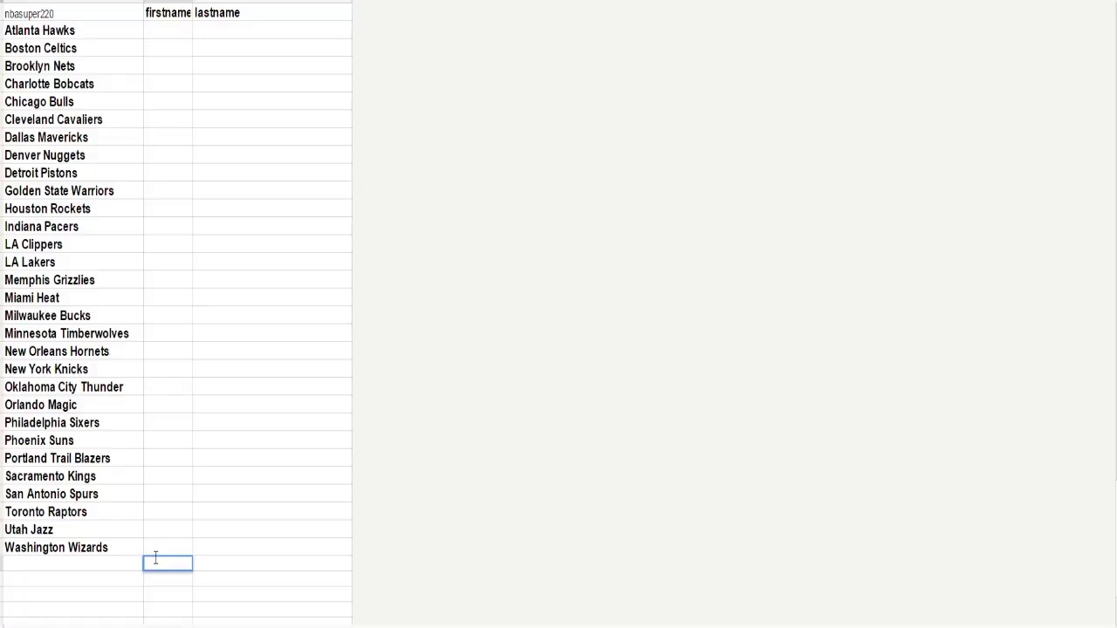
{"action": "type", "text": "J"}
{"action": "type", "text": "ody"}
{"action": "key", "text": "Tab"}
{"action": "type", "text": "Har"}
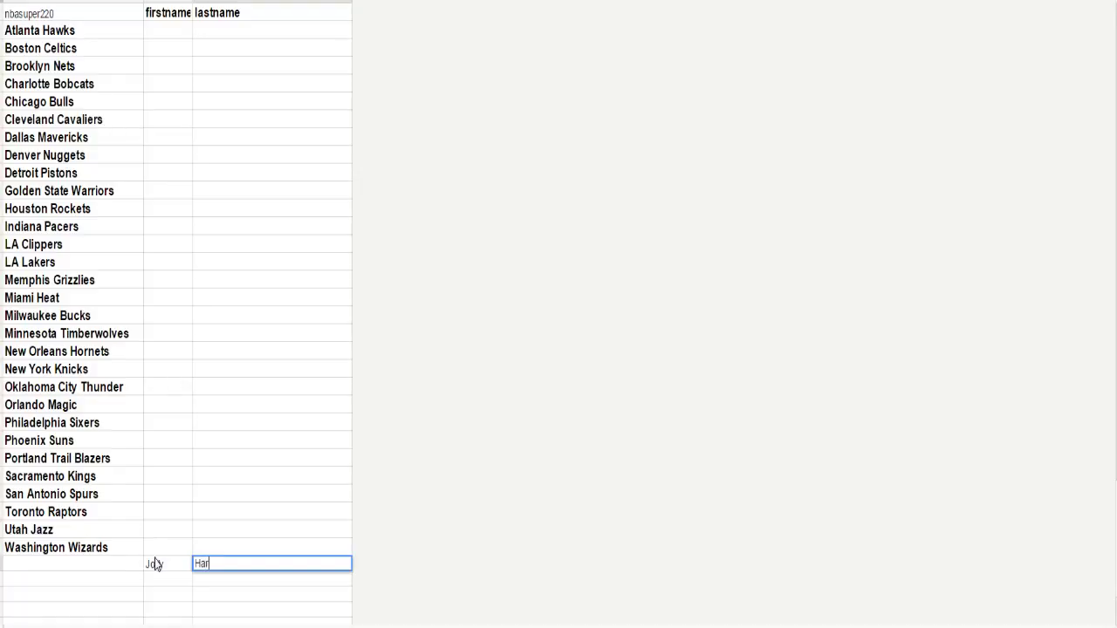
{"action": "type", "text": "r"}
{"action": "left_click", "coordinate": [166, 582]}
{"action": "type", "text": "J"}
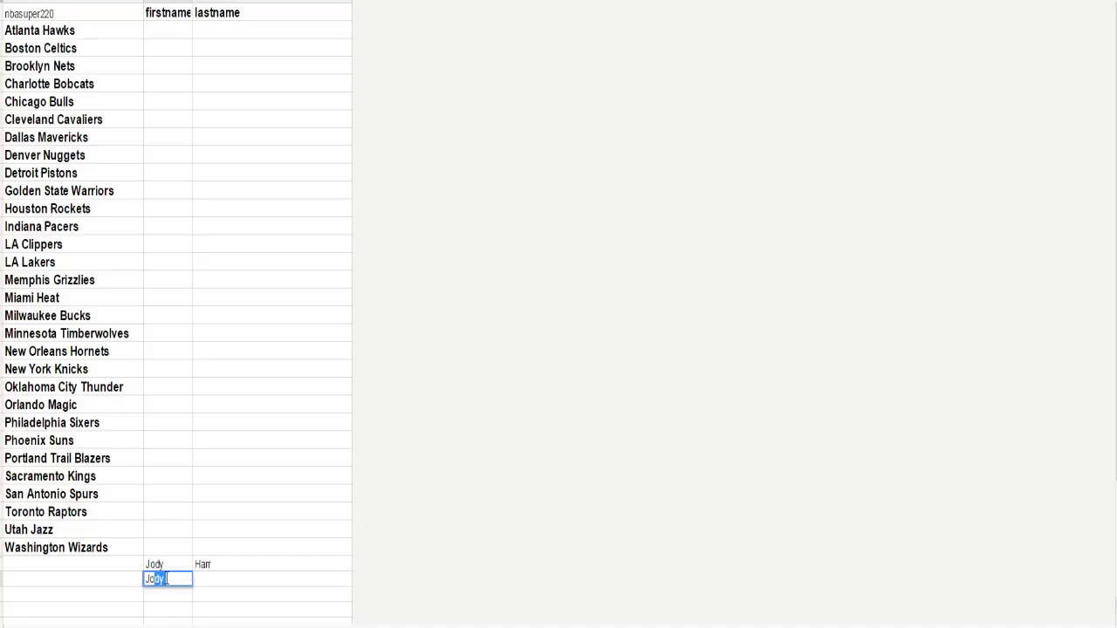
{"action": "type", "text": "ody"}
{"action": "key", "text": "Tab"}
{"action": "type", "text": "Harr"}
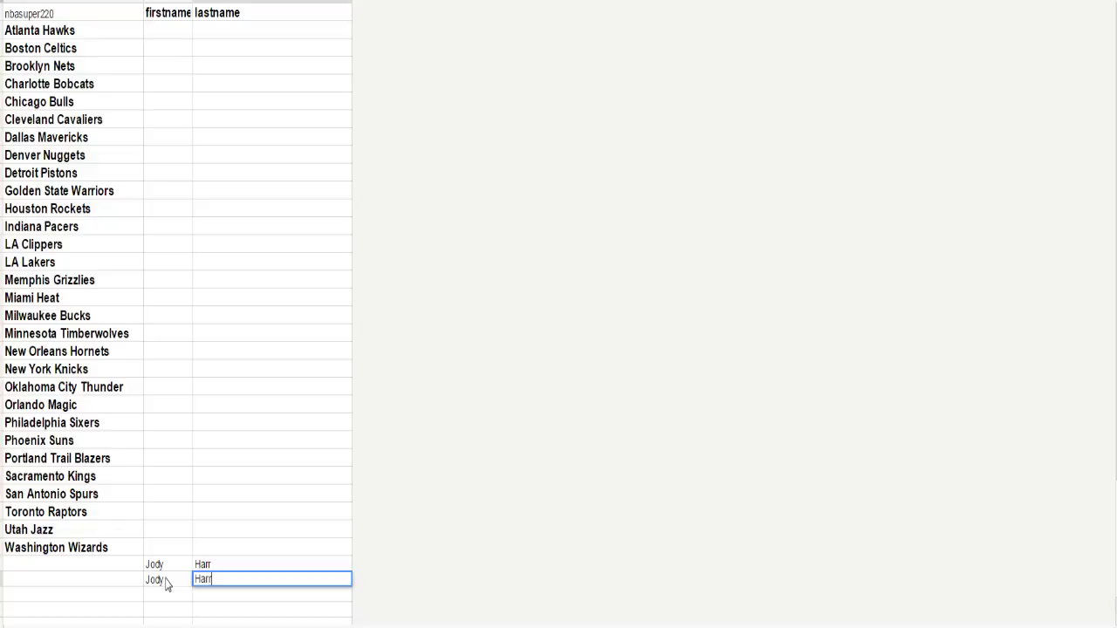
{"action": "left_click", "coordinate": [258, 421]}
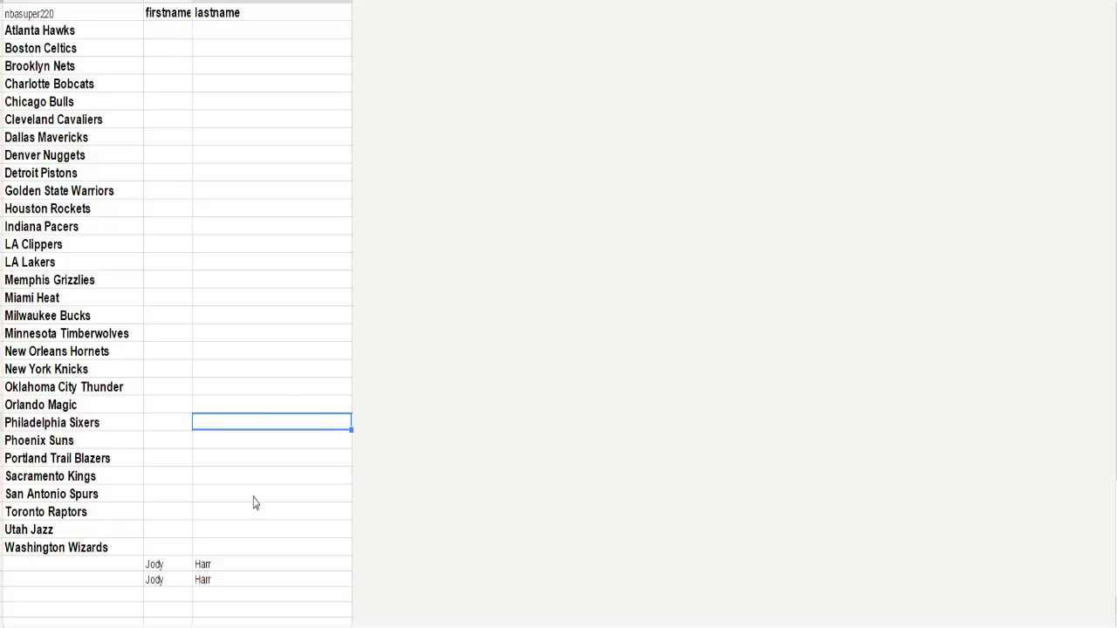
{"action": "left_click", "coordinate": [55, 619]}
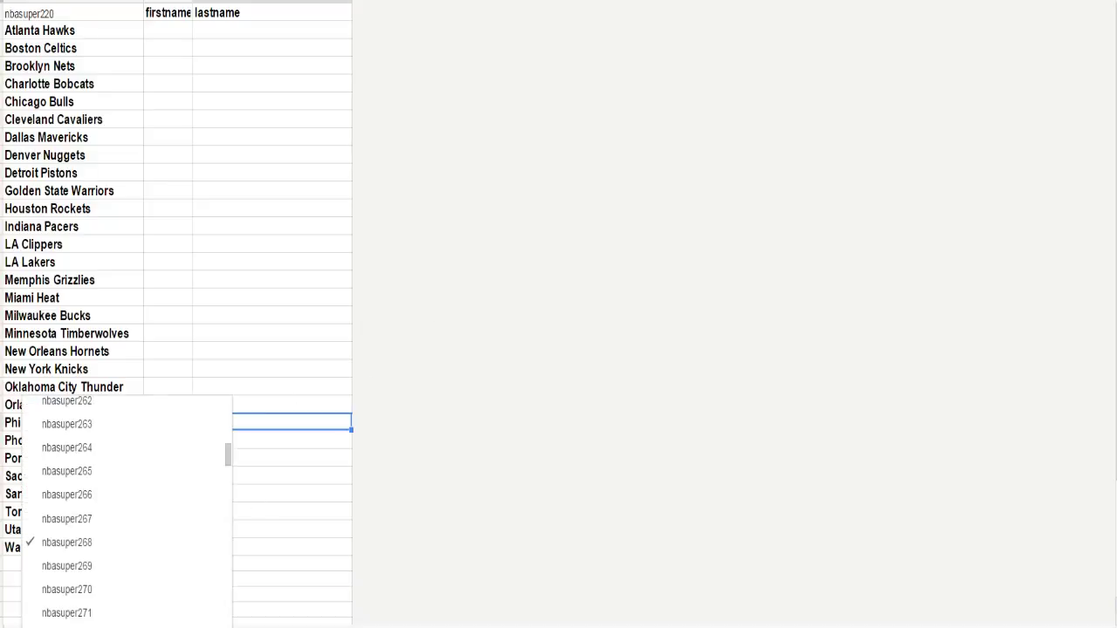
{"action": "scroll", "coordinate": [88, 524], "scroll_direction": "down", "scroll_amount": 3}
{"action": "scroll", "coordinate": [80, 523], "scroll_direction": "down", "scroll_amount": 5}
{"action": "scroll", "coordinate": [61, 502], "scroll_direction": "up", "scroll_amount": 2}
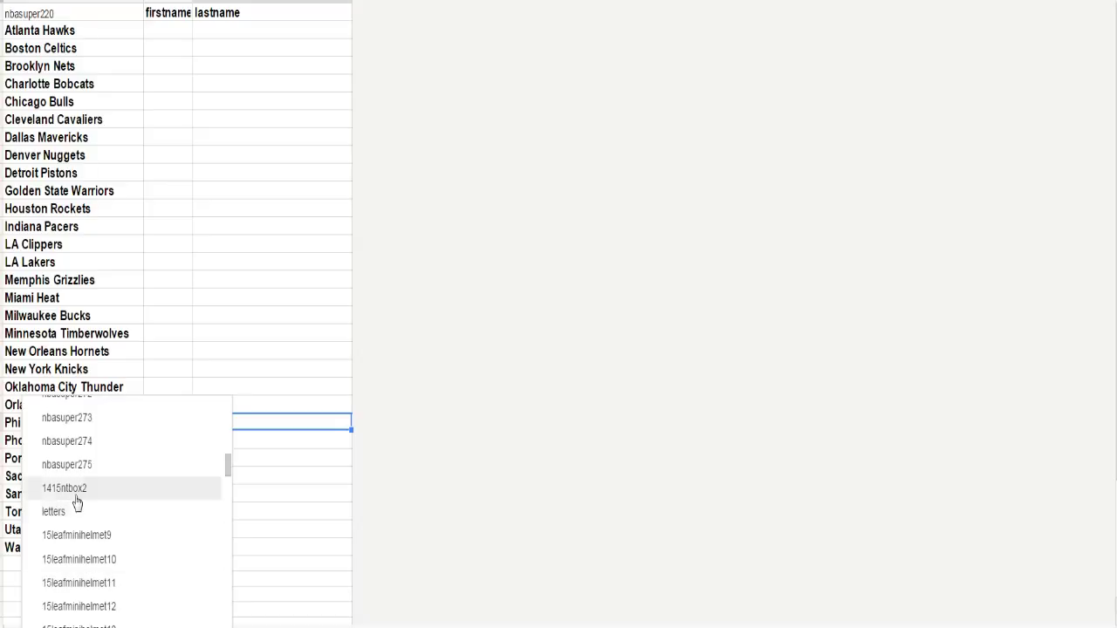
{"action": "left_click", "coordinate": [75, 491]}
{"action": "left_click", "coordinate": [167, 515]}
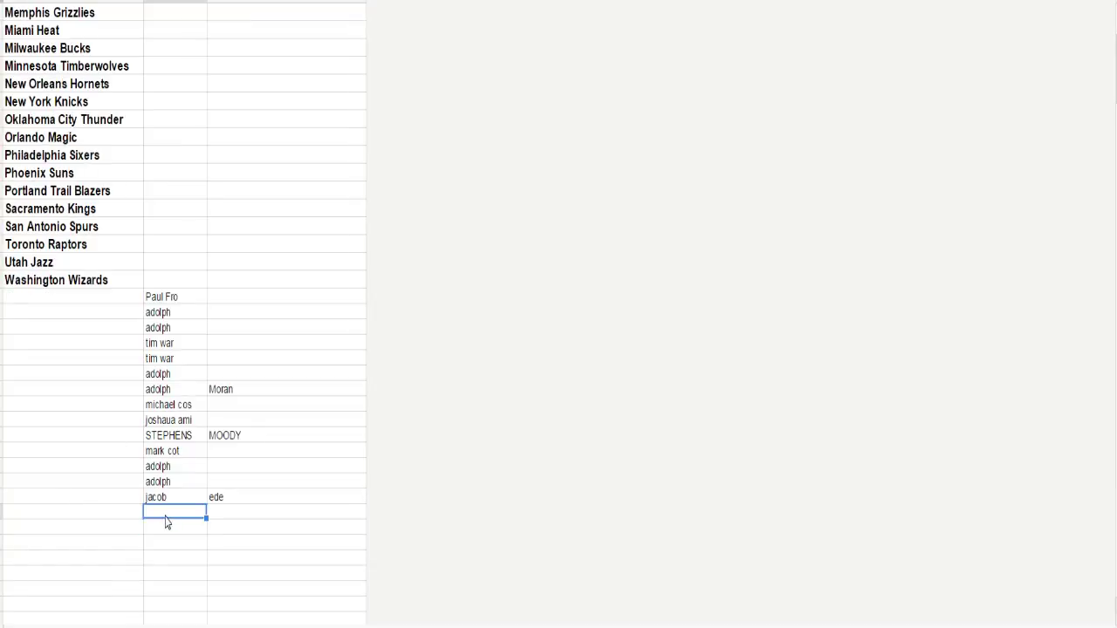
{"action": "type", "text": "jody"}
{"action": "key", "text": "Tab"}
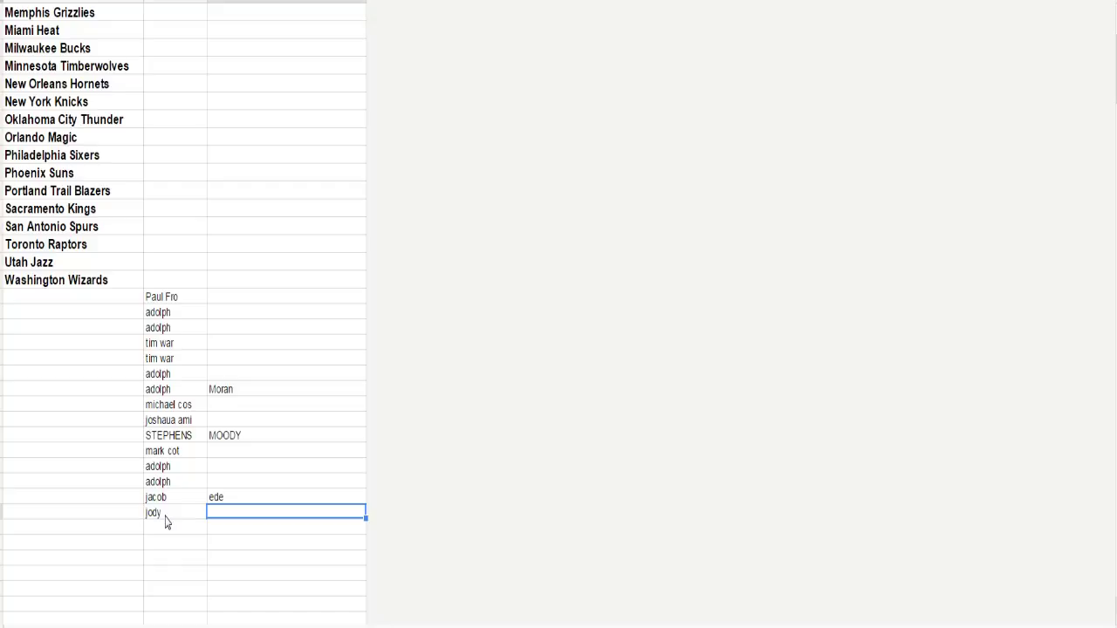
{"action": "type", "text": "harr"}
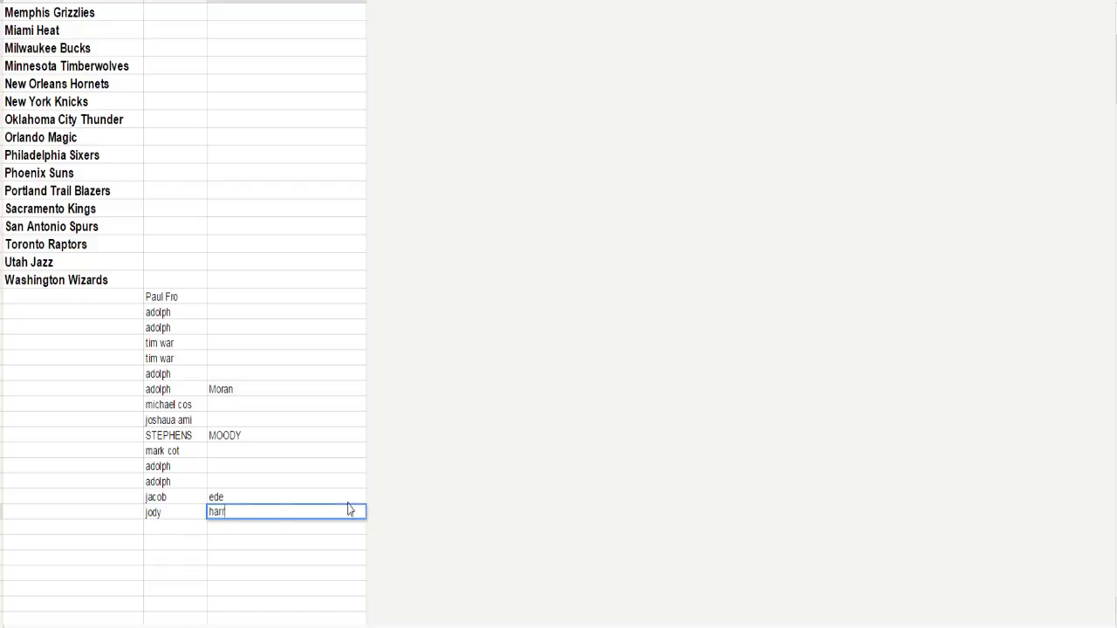
{"action": "left_click", "coordinate": [171, 529]}
{"action": "double_click", "coordinate": [171, 529]}
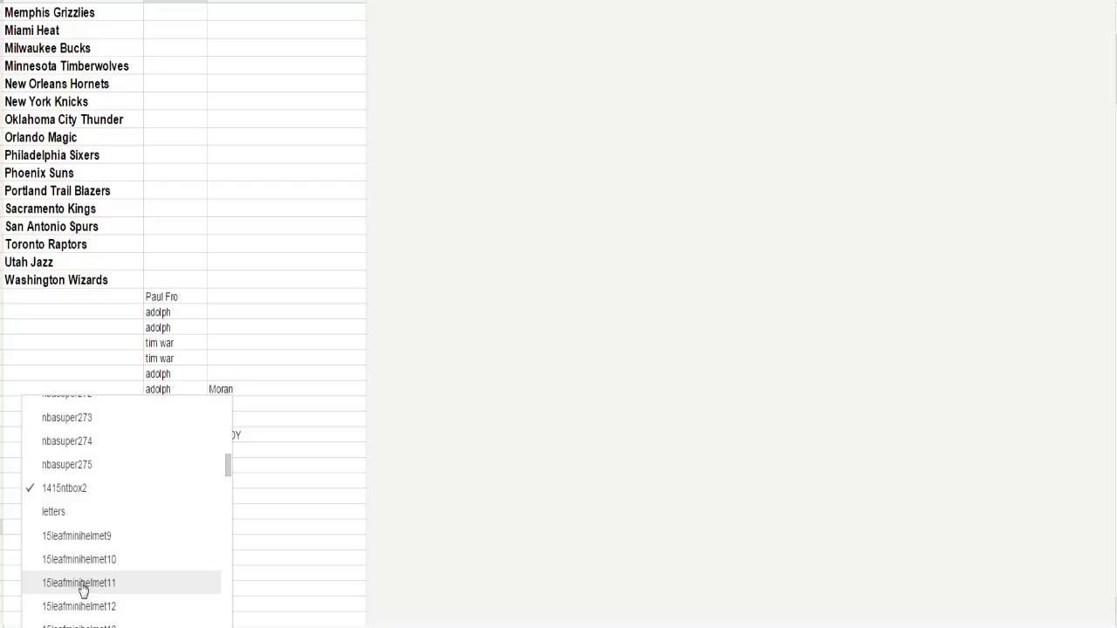
{"action": "scroll", "coordinate": [79, 575], "scroll_direction": "up", "scroll_amount": 2}
{"action": "scroll", "coordinate": [70, 550], "scroll_direction": "up", "scroll_amount": 3}
{"action": "scroll", "coordinate": [66, 519], "scroll_direction": "up", "scroll_amount": 3}
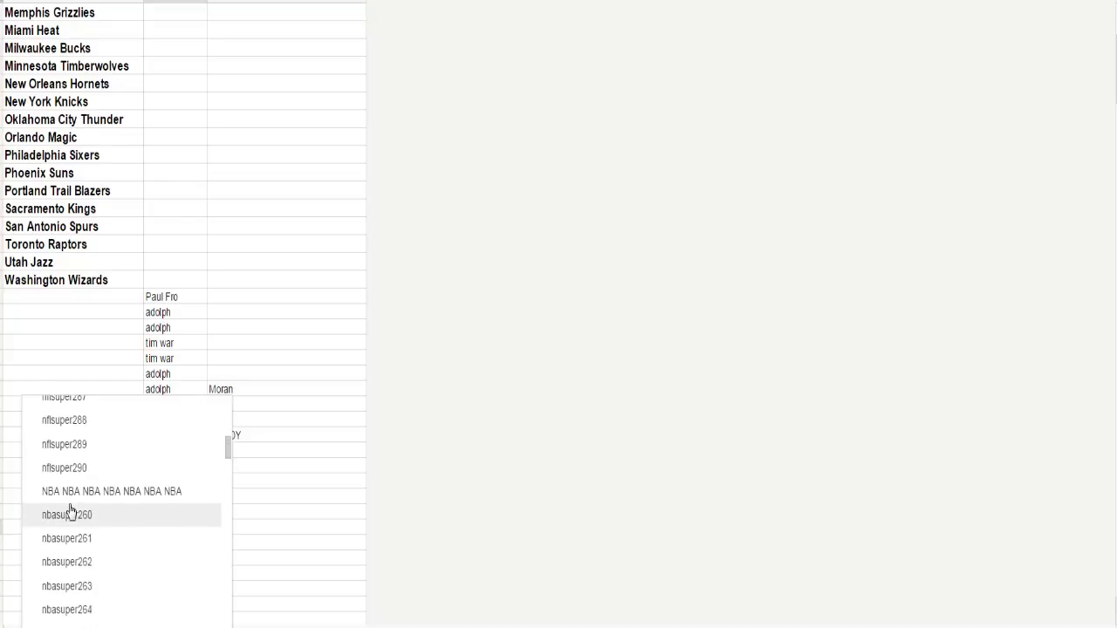
{"action": "left_click", "coordinate": [83, 494]}
Copy the ten card product names, 2014-15 Luxe through 2014-15 Prestige Premium
{"action": "right_click", "coordinate": [137, 463]}
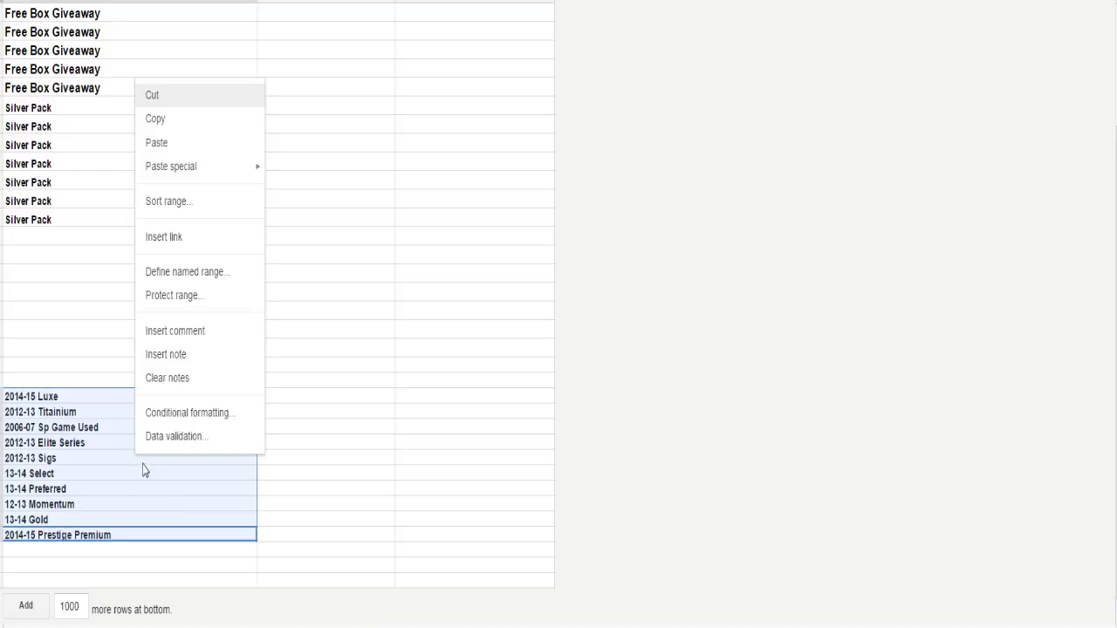
{"action": "left_click", "coordinate": [156, 129]}
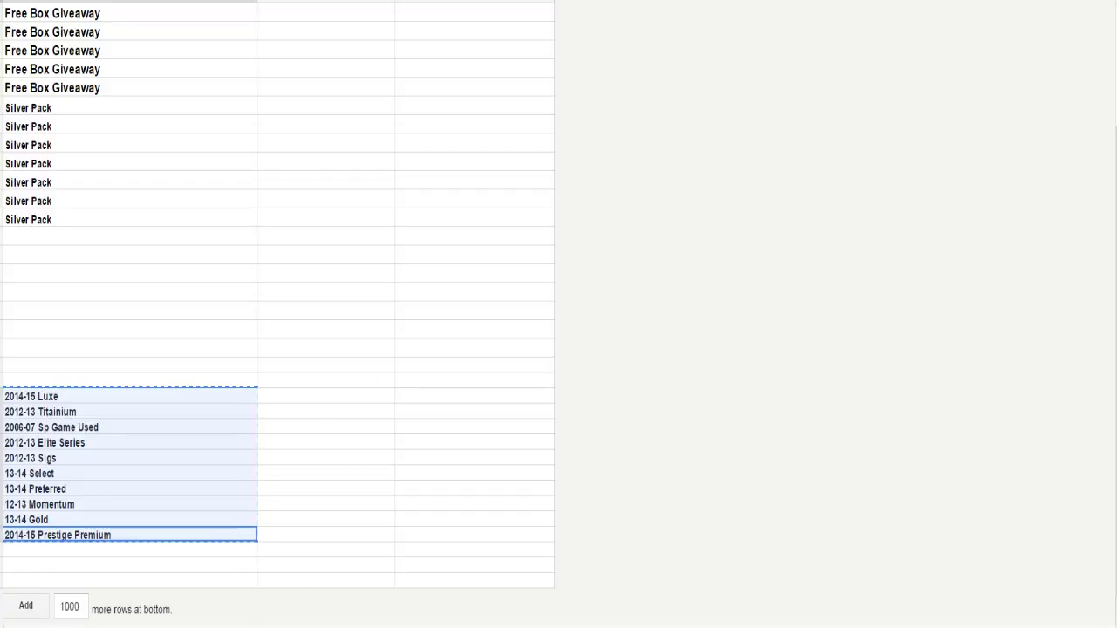
{"action": "scroll", "coordinate": [79, 562], "scroll_direction": "down", "scroll_amount": 3}
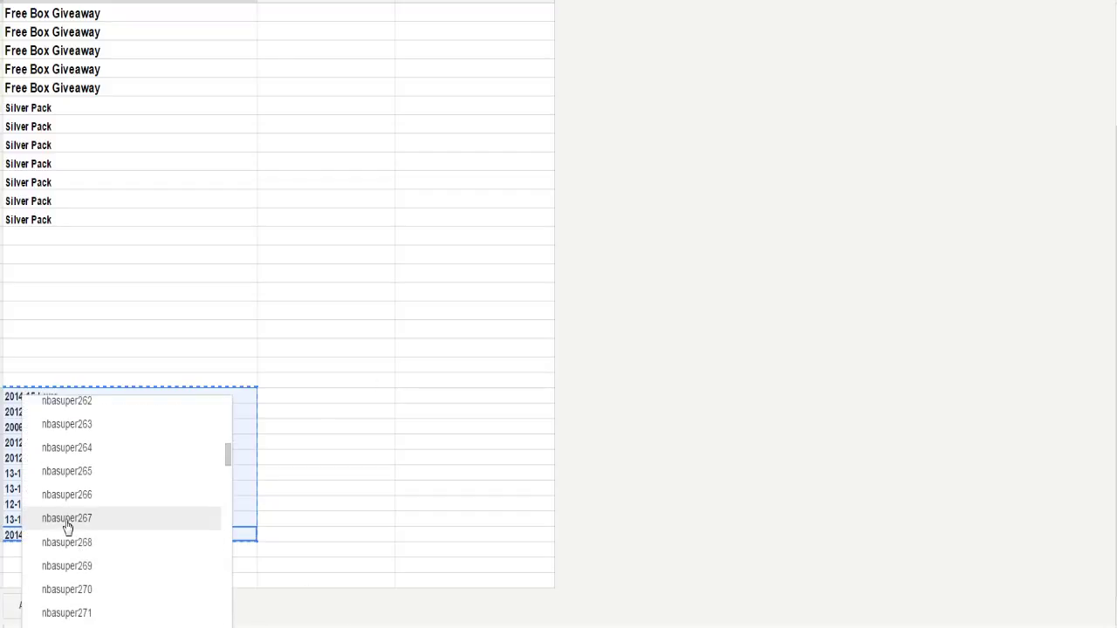
Switch to the nbasuper220 sheet showing names beside all 30 NBA teams
{"action": "left_click", "coordinate": [67, 519]}
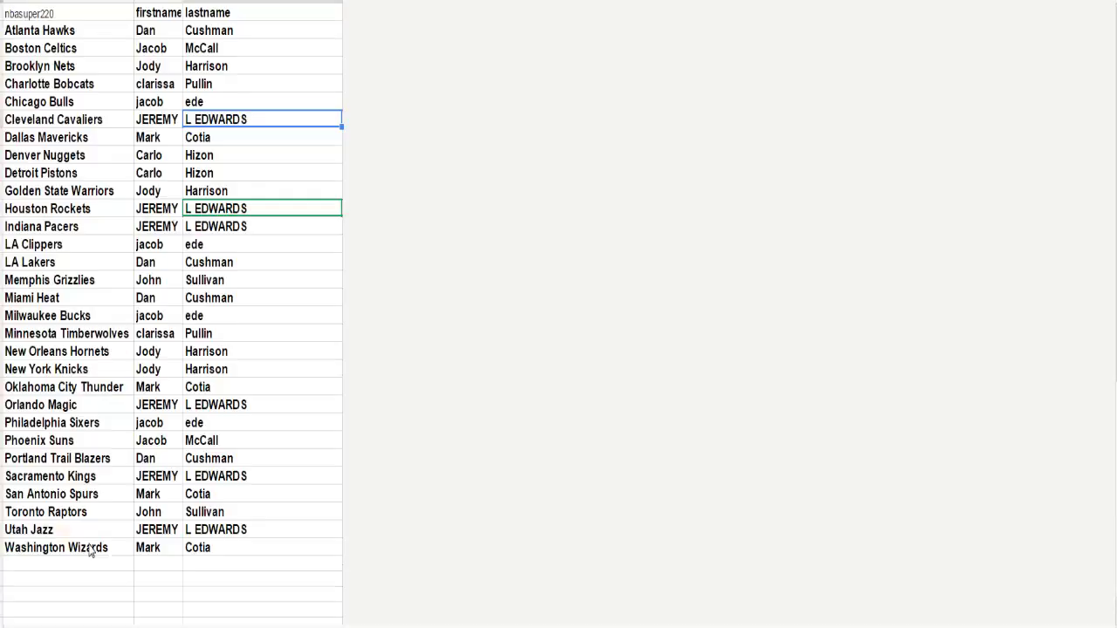